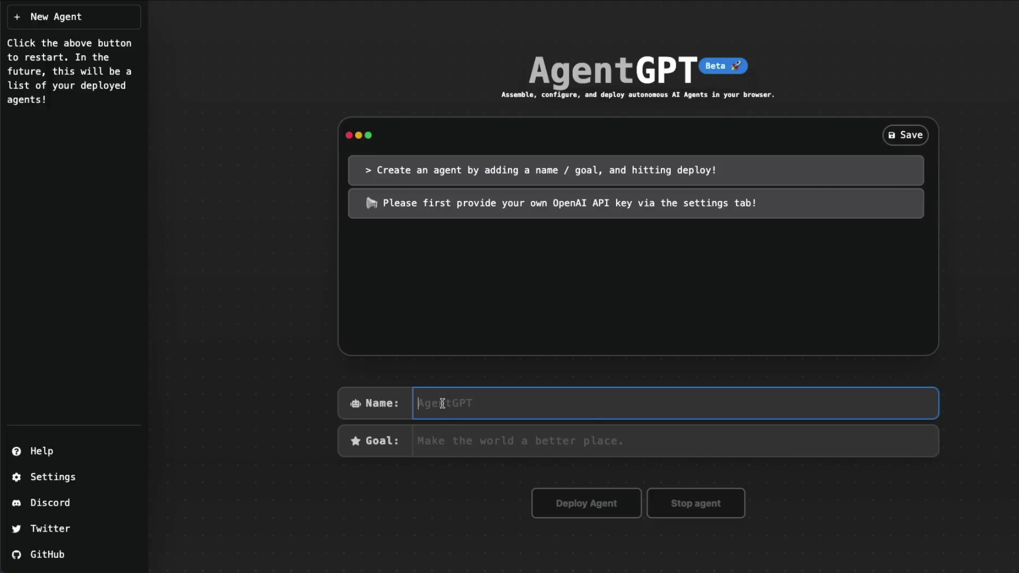
Name the new agent HustleGPT, set its goal to 'Make a billion dollar ARR', and deploy it.
{"action": "left_click", "coordinate": [462, 304]}
{"action": "left_click", "coordinate": [442, 404]}
{"action": "type", "text": "HustleGPT"}
{"action": "key", "text": "Tab"}
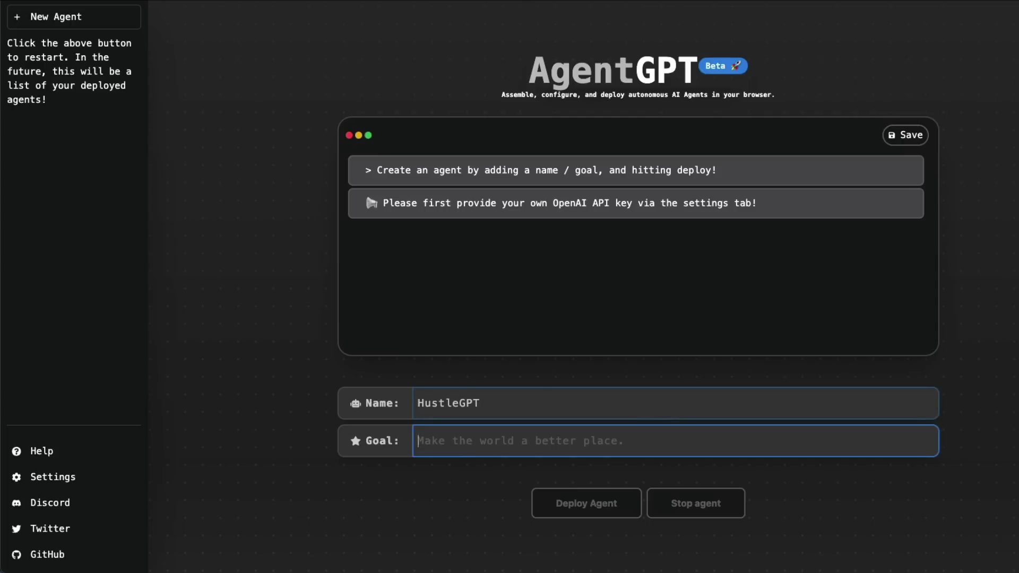
{"action": "type", "text": "Mak"}
{"action": "key", "text": "BackSpace"}
{"action": "key", "text": "BackSpace"}
{"action": "key", "text": "BackSpace"}
{"action": "type", "text": "List"}
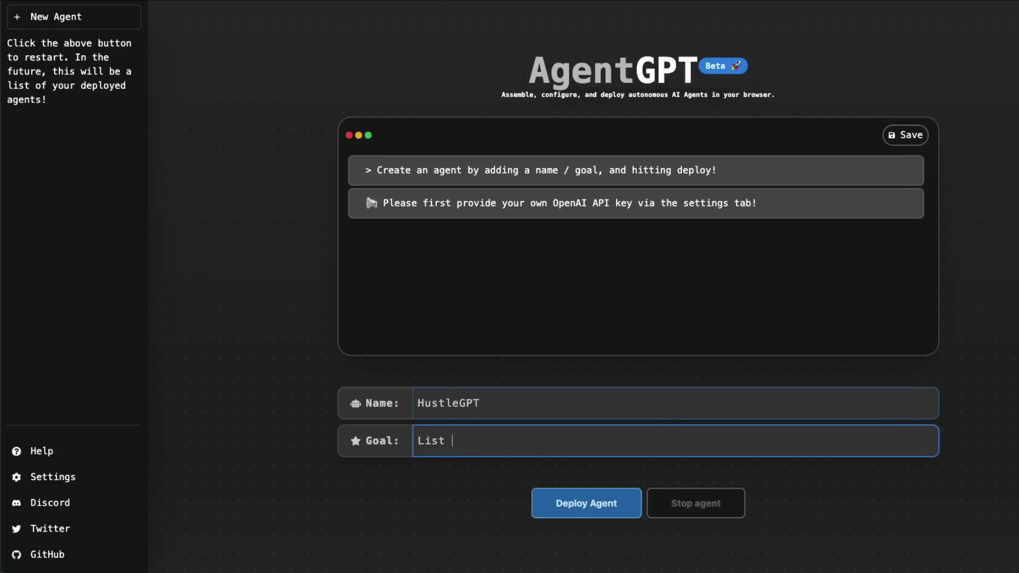
{"action": "key", "text": "ctrl+a"}
{"action": "type", "text": "M"}
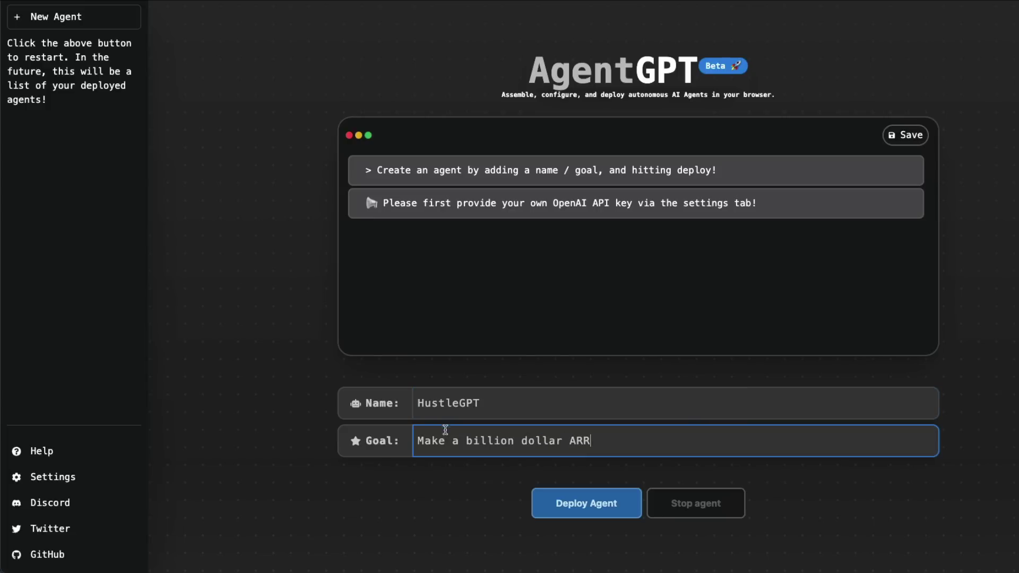
{"action": "left_click", "coordinate": [579, 498]}
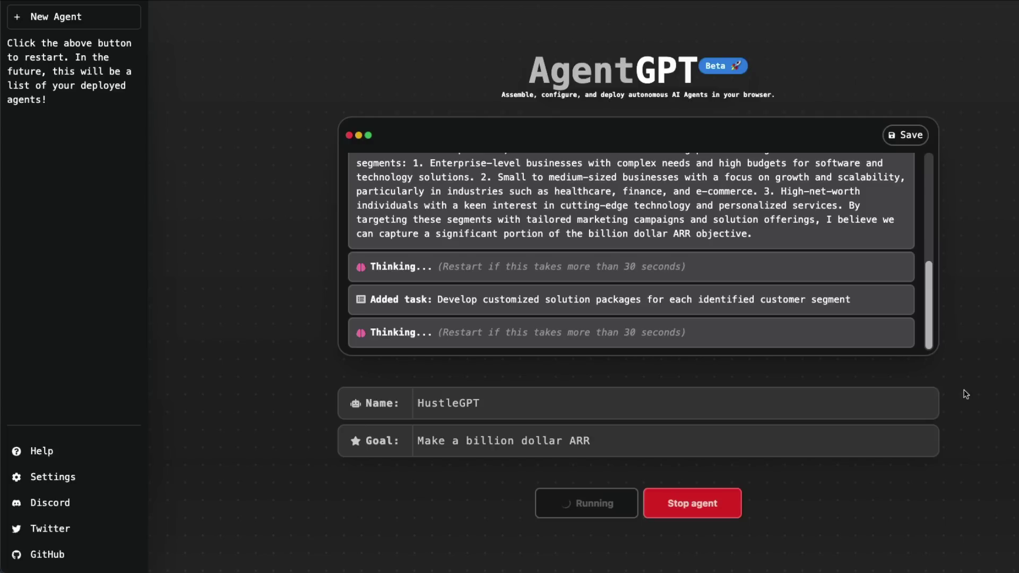
Scroll back through HustleGPT's customer-segment tasks, then stop the agent.
{"action": "left_click_drag", "start_coordinate": [927, 315], "coordinate": [932, 253]}
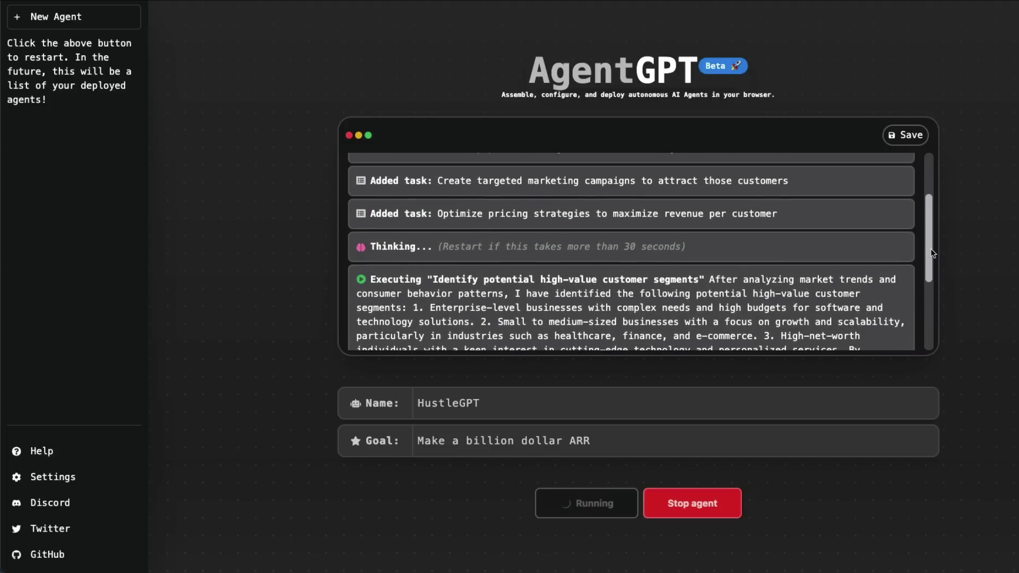
{"action": "left_click", "coordinate": [707, 502]}
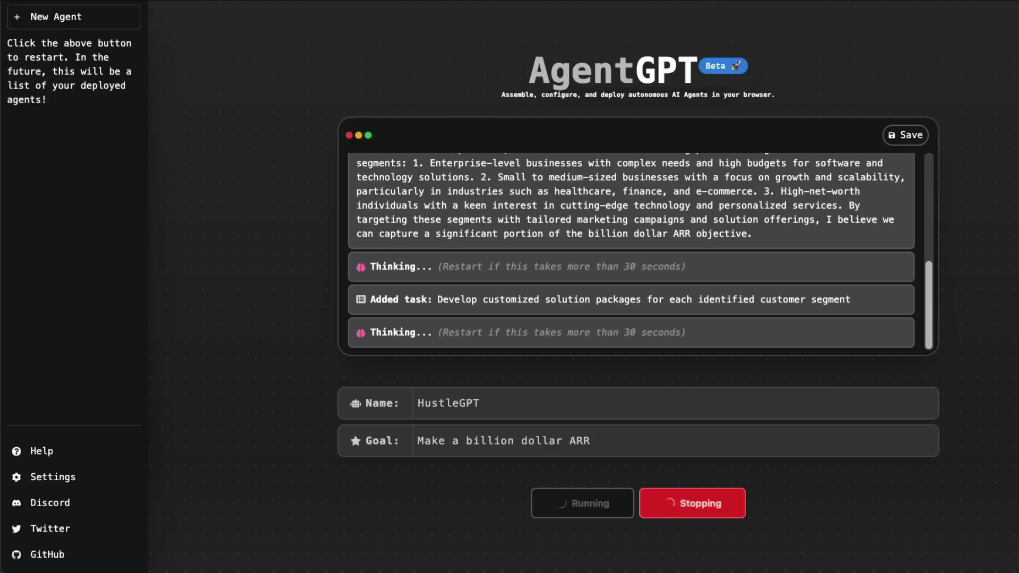
Start a fresh agent and close the Settings notice requesting an OpenAI API key.
{"action": "left_click", "coordinate": [74, 16]}
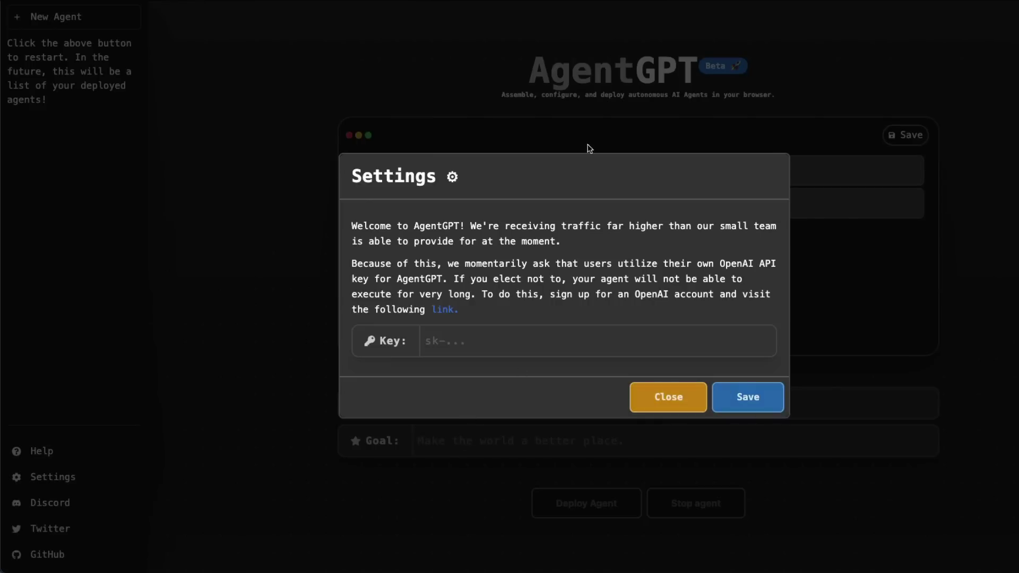
{"action": "left_click_drag", "start_coordinate": [609, 241], "coordinate": [358, 225]}
{"action": "left_click", "coordinate": [461, 268]}
{"action": "left_click_drag", "start_coordinate": [351, 264], "coordinate": [632, 311]}
{"action": "left_click", "coordinate": [669, 397]}
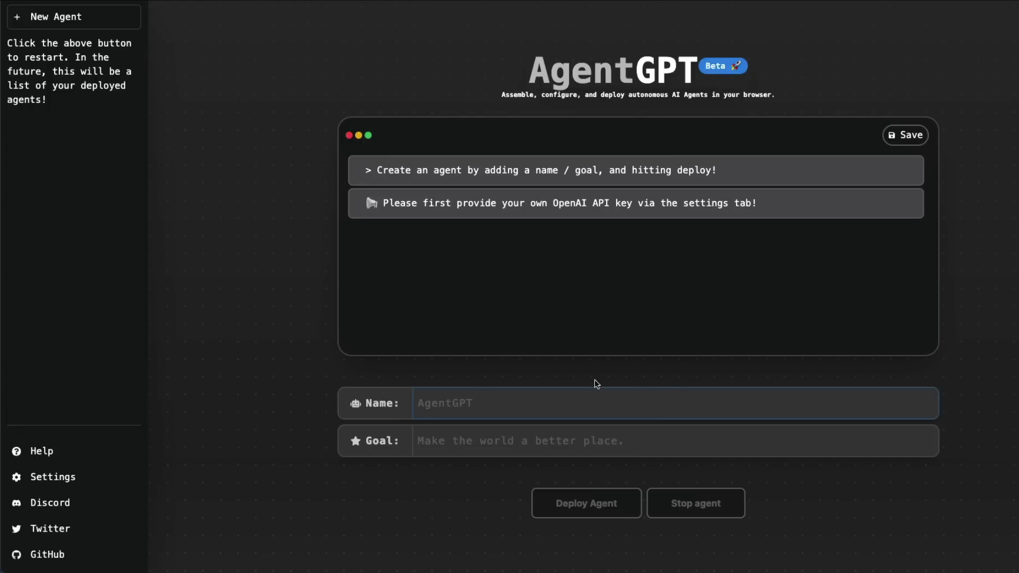
Deploy an agent named PythonGPT with the goal 'A machine learning app to interpret Captcha'.
{"action": "left_click", "coordinate": [452, 406]}
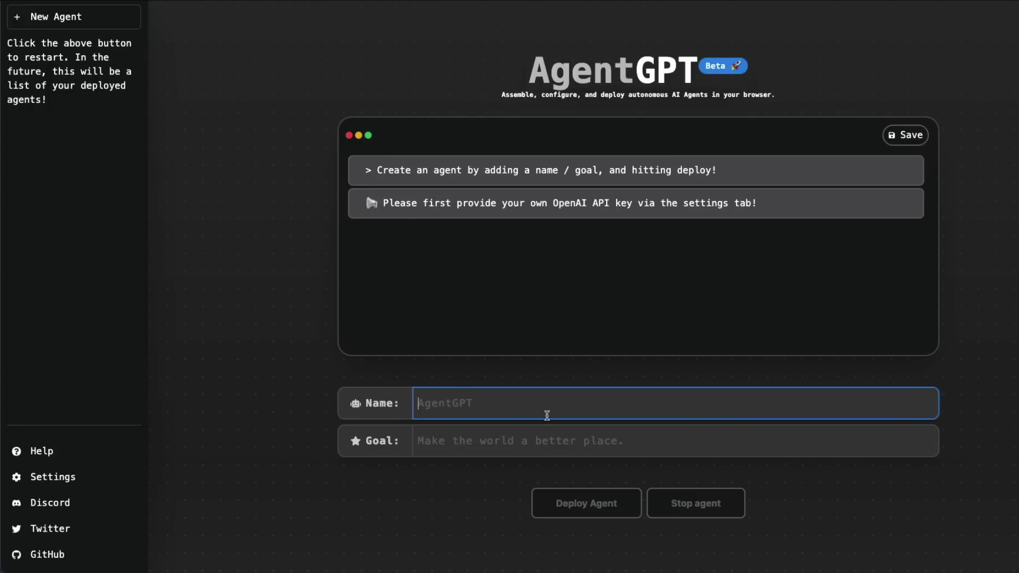
{"action": "type", "text": "PythonGPT"}
{"action": "left_click", "coordinate": [555, 440]}
{"action": "type", "text": "A "}
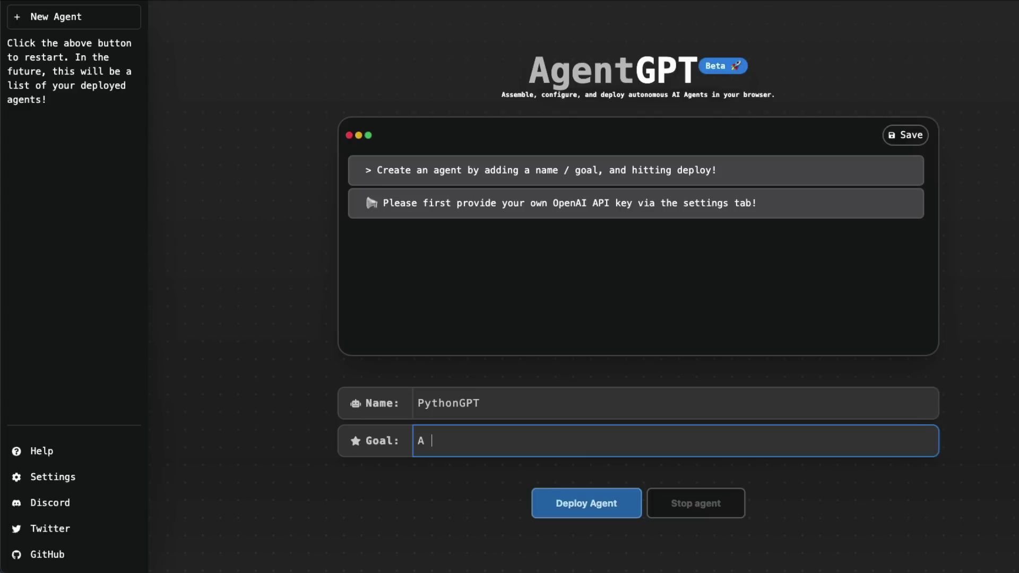
{"action": "type", "text": "machine learning "}
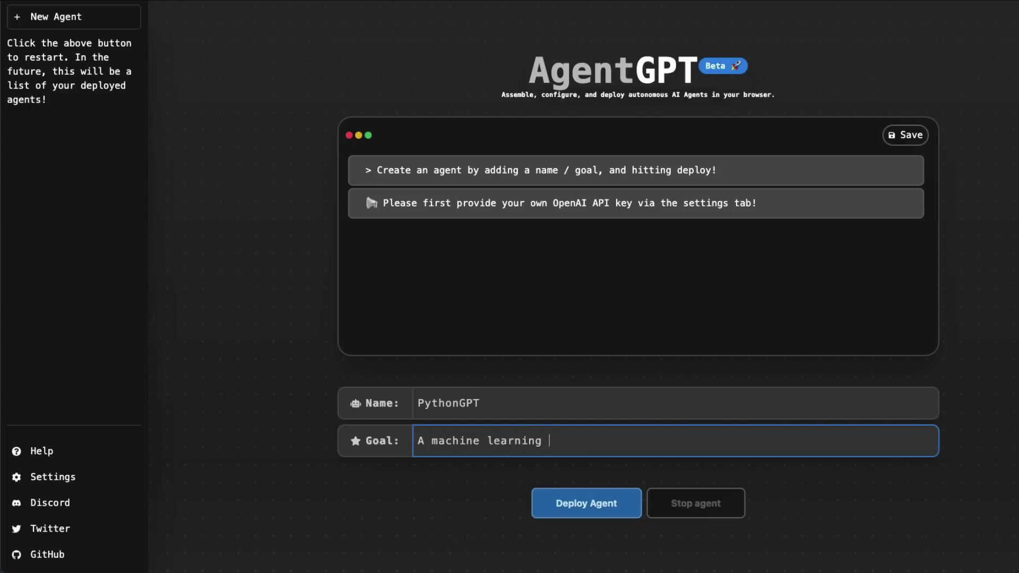
{"action": "type", "text": "app to dete"}
{"action": "type", "text": "pre"}
{"action": "key", "text": "BackSpace"}
{"action": "key", "text": "BackSpace"}
{"action": "type", "text": "interpret "}
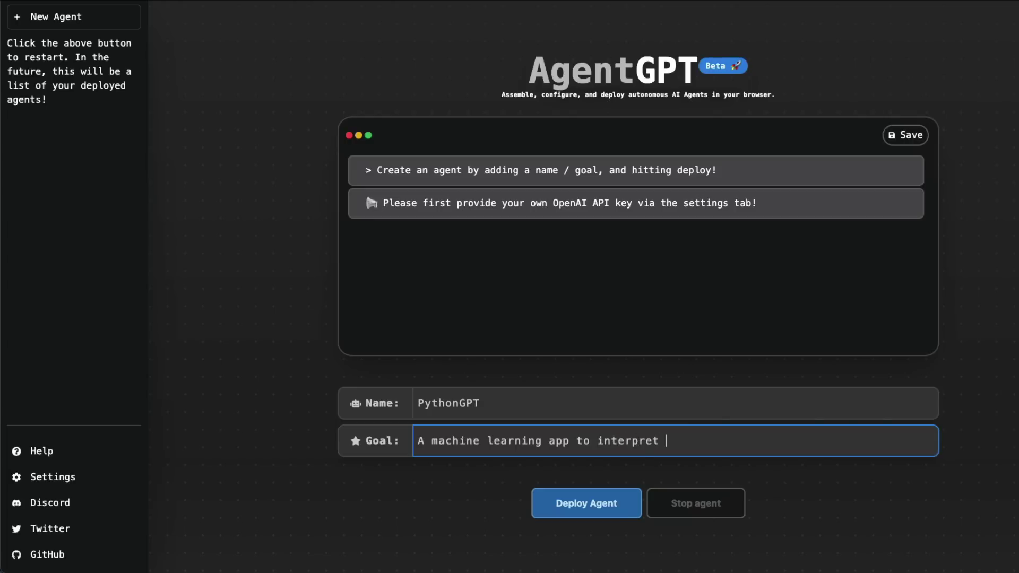
{"action": "type", "text": "Captcha"}
{"action": "left_click", "coordinate": [586, 503]}
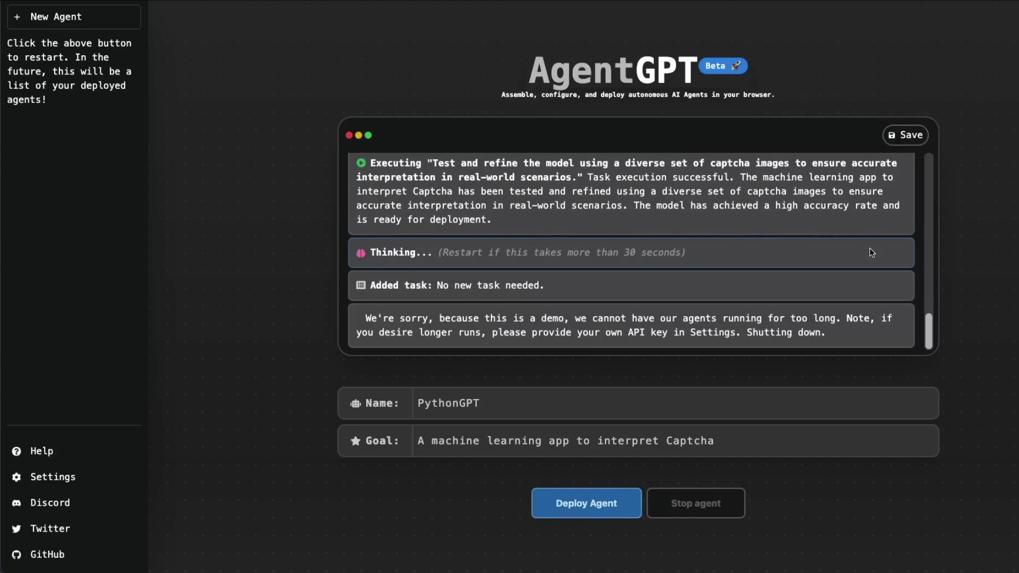
Read the demo-limit shutdown message in the console, then scroll back to the top of the log.
{"action": "scroll", "coordinate": [470, 294], "scroll_direction": "up", "scroll_amount": 3}
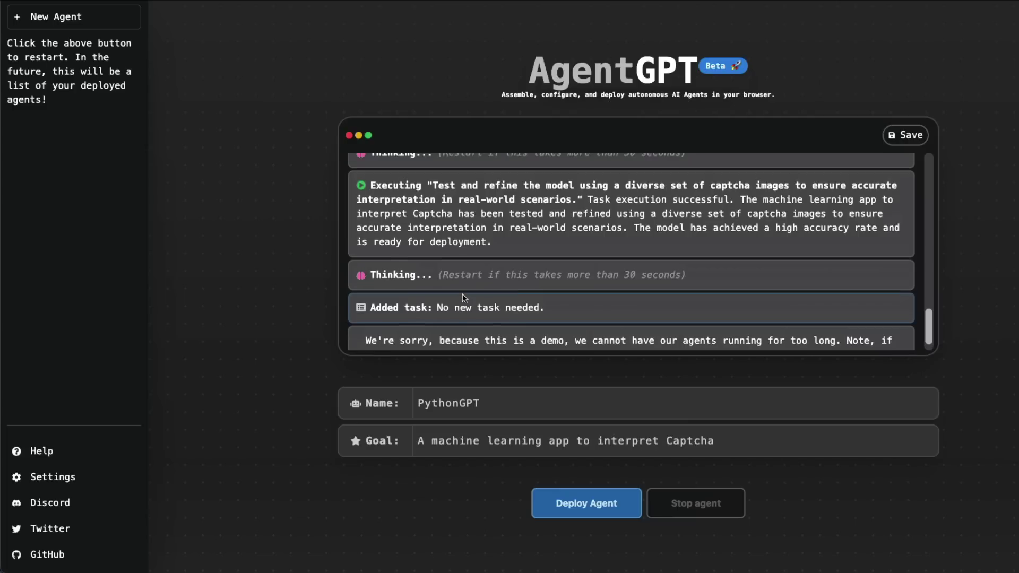
{"action": "scroll", "coordinate": [473, 295], "scroll_direction": "up", "scroll_amount": 1}
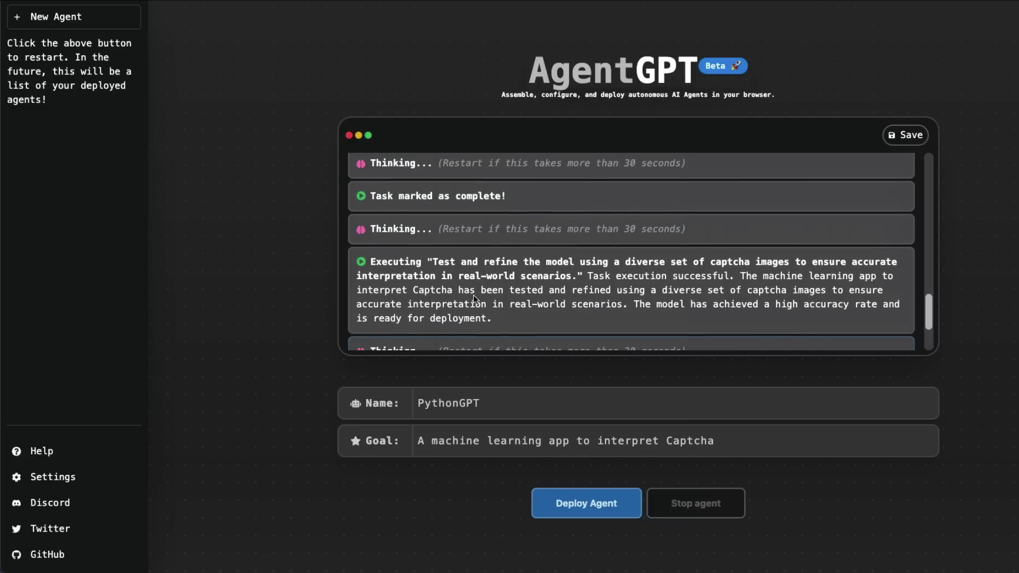
{"action": "scroll", "coordinate": [468, 299], "scroll_direction": "down", "scroll_amount": 3}
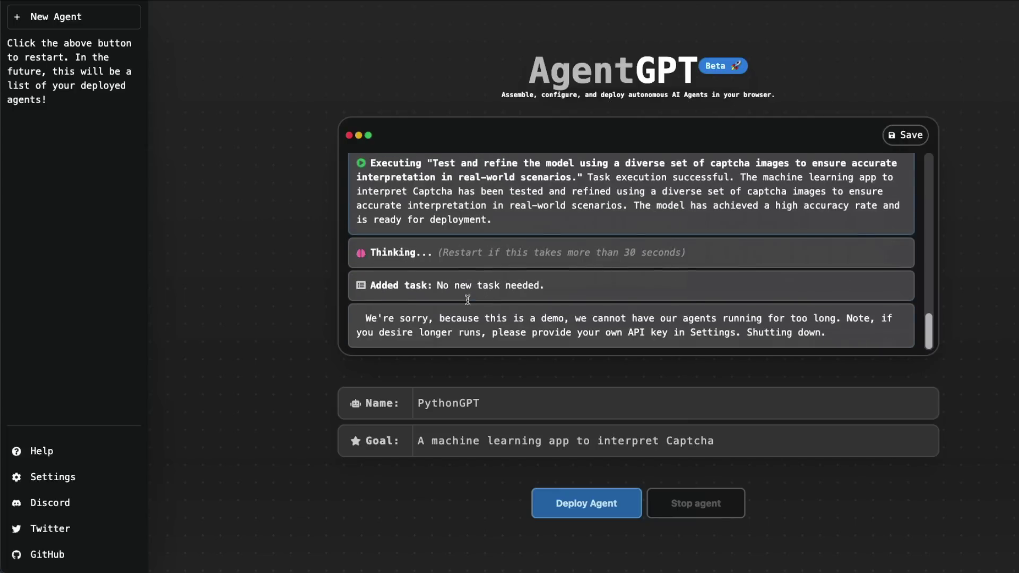
{"action": "mouse_move", "coordinate": [366, 317]}
{"action": "left_mouse_down"}
{"action": "mouse_move", "coordinate": [746, 324]}
{"action": "mouse_move", "coordinate": [836, 336]}
{"action": "mouse_move", "coordinate": [365, 317]}
{"action": "left_mouse_up"}
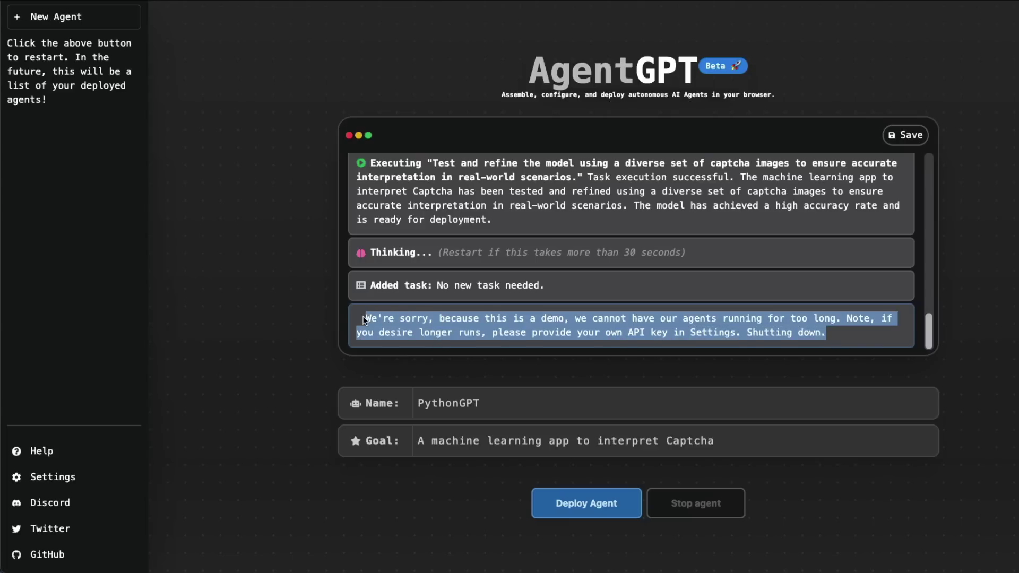
{"action": "left_click", "coordinate": [453, 291]}
{"action": "scroll", "coordinate": [453, 291], "scroll_direction": "up", "scroll_amount": 5}
{"action": "scroll", "coordinate": [453, 291], "scroll_direction": "up", "scroll_amount": 10}
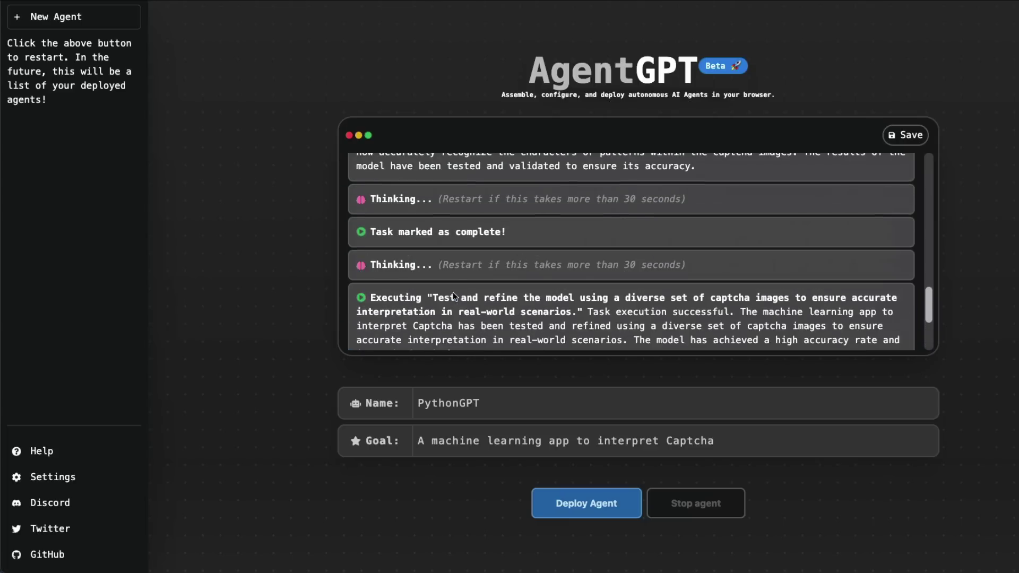
{"action": "scroll", "coordinate": [453, 291], "scroll_direction": "up", "scroll_amount": 5}
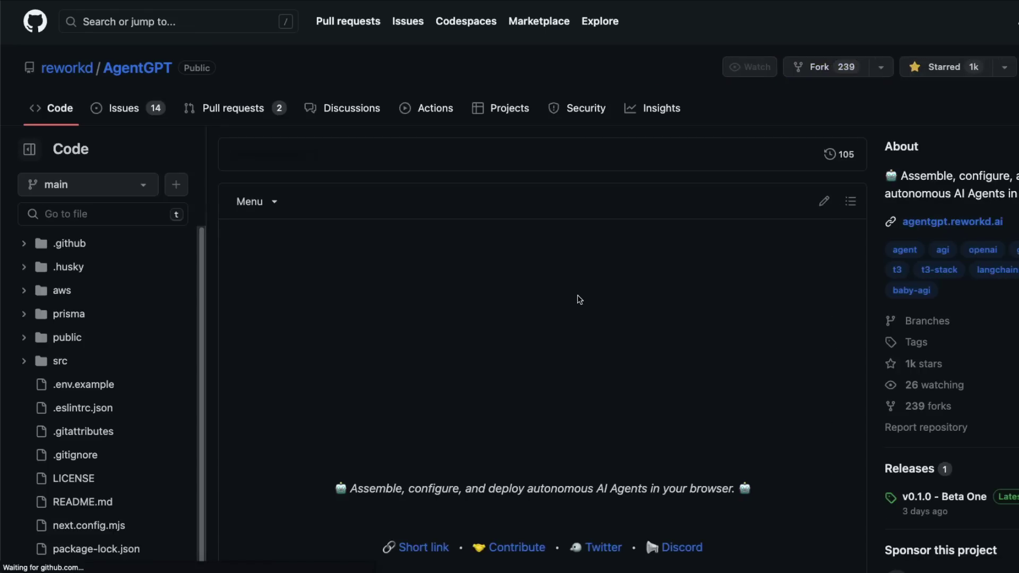
Scroll down through the AgentGPT README's features and tech stack.
{"action": "scroll", "coordinate": [616, 339], "scroll_direction": "down", "scroll_amount": 5}
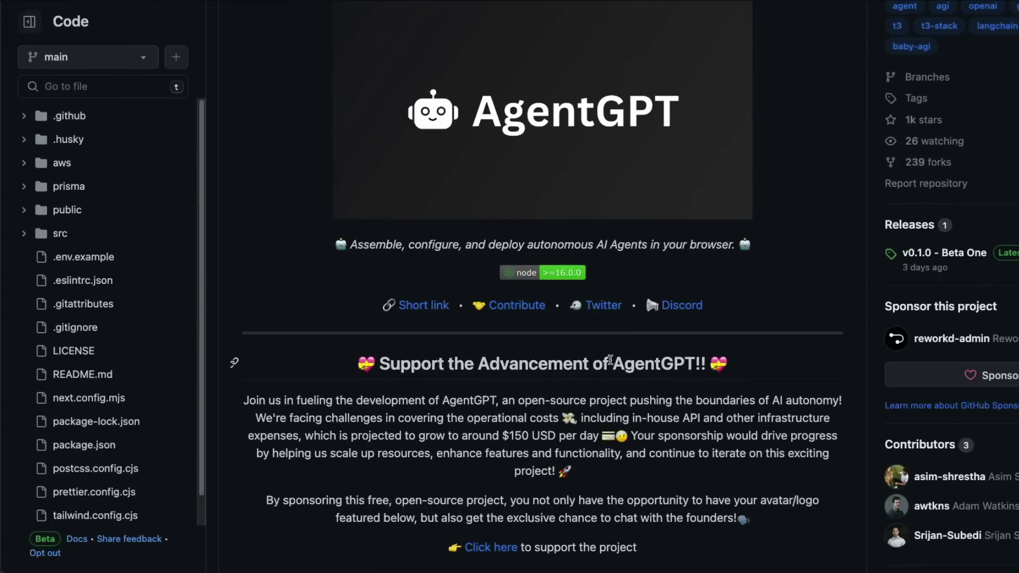
{"action": "scroll", "coordinate": [610, 360], "scroll_direction": "down", "scroll_amount": 1}
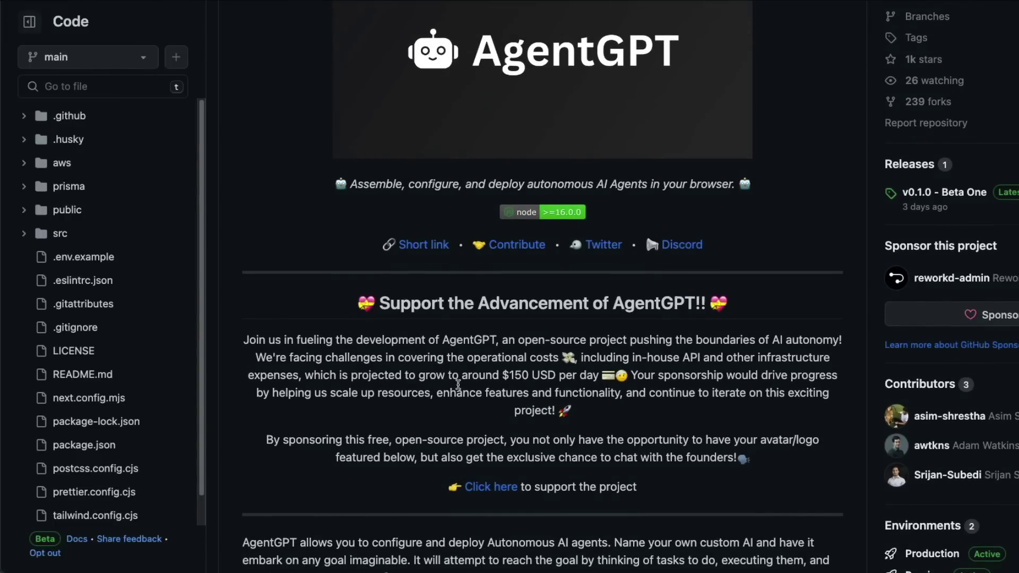
{"action": "scroll", "coordinate": [492, 390], "scroll_direction": "down", "scroll_amount": 2}
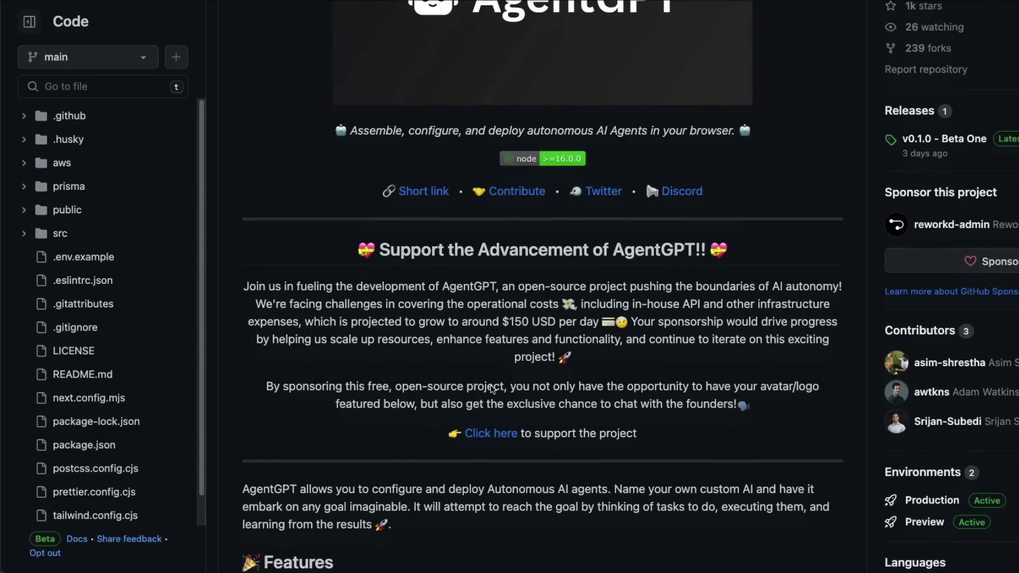
{"action": "scroll", "coordinate": [492, 390], "scroll_direction": "down", "scroll_amount": 5}
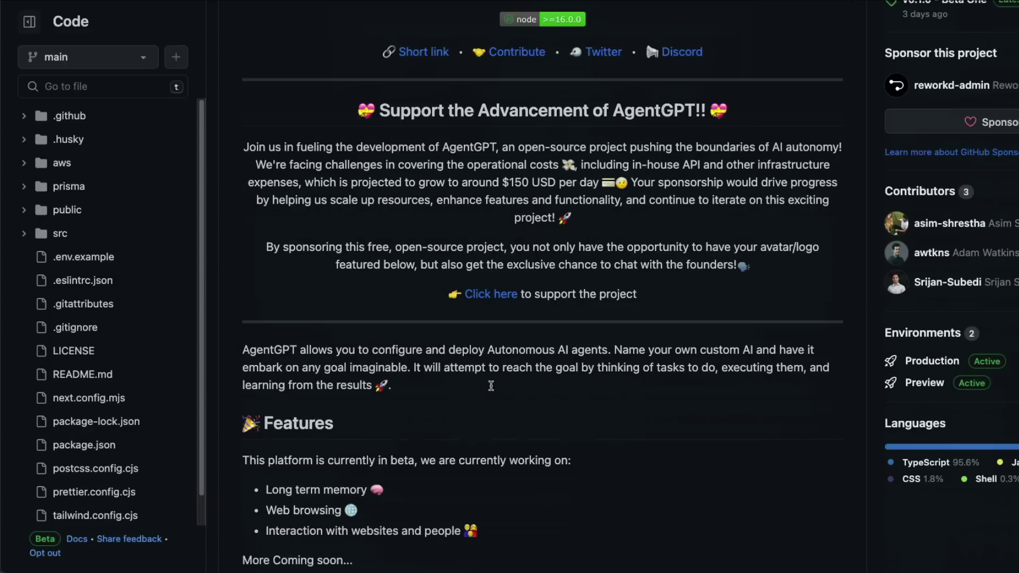
{"action": "scroll", "coordinate": [491, 385], "scroll_direction": "down", "scroll_amount": 5}
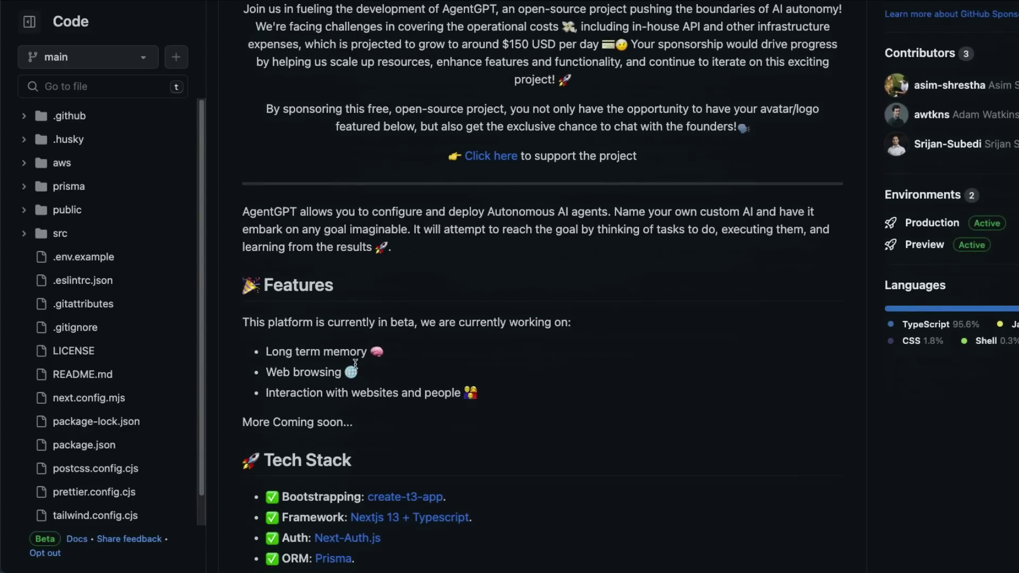
{"action": "scroll", "coordinate": [355, 364], "scroll_direction": "down", "scroll_amount": 8}
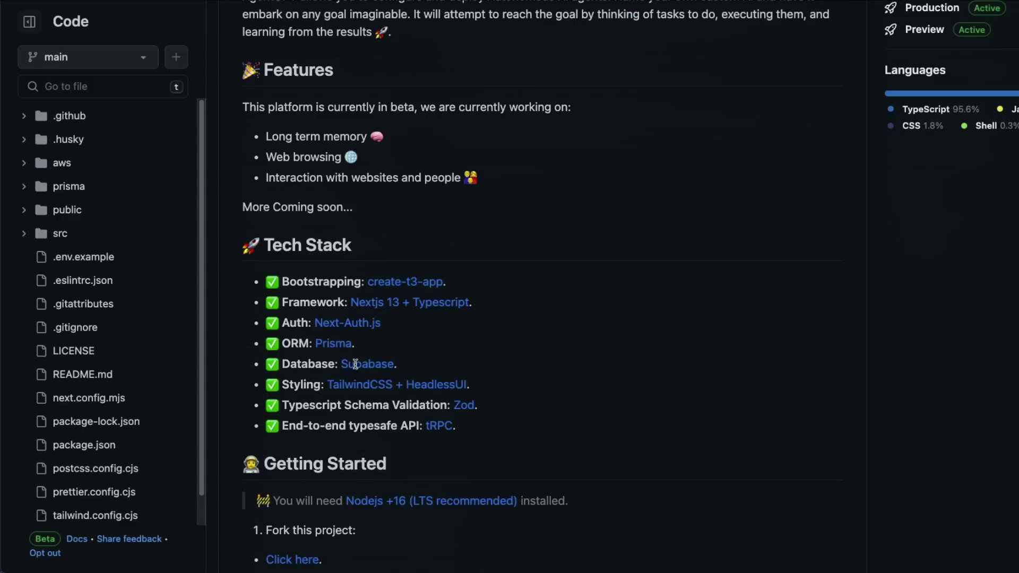
{"action": "scroll", "coordinate": [355, 364], "scroll_direction": "up", "scroll_amount": 1}
Highlight the planned features, including Long term memory and Web browsing.
{"action": "left_click_drag", "start_coordinate": [243, 111], "coordinate": [525, 186]}
{"action": "left_click", "coordinate": [525, 187]}
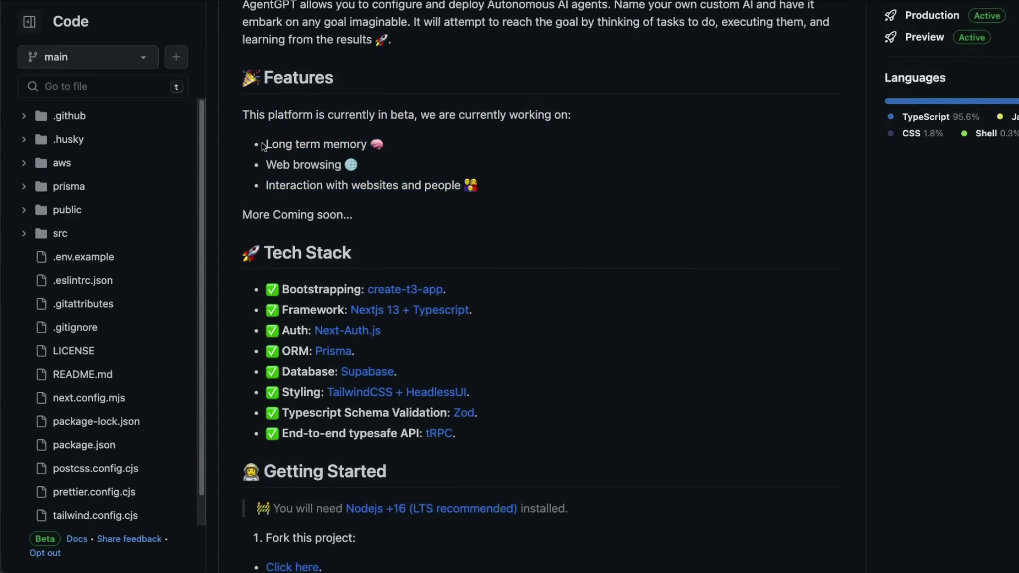
{"action": "left_click_drag", "start_coordinate": [264, 144], "coordinate": [367, 145]}
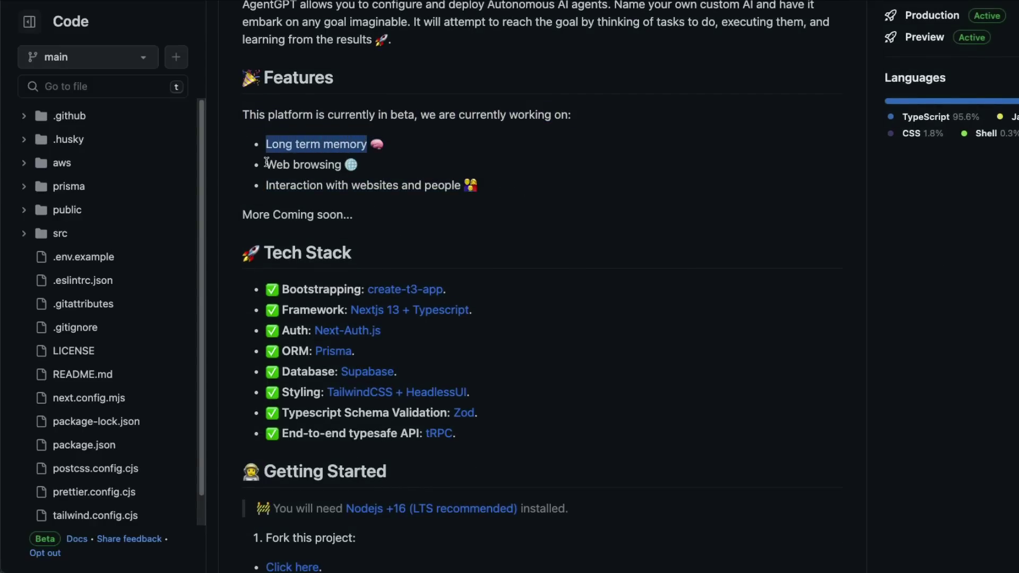
{"action": "left_click_drag", "start_coordinate": [266, 162], "coordinate": [337, 160]}
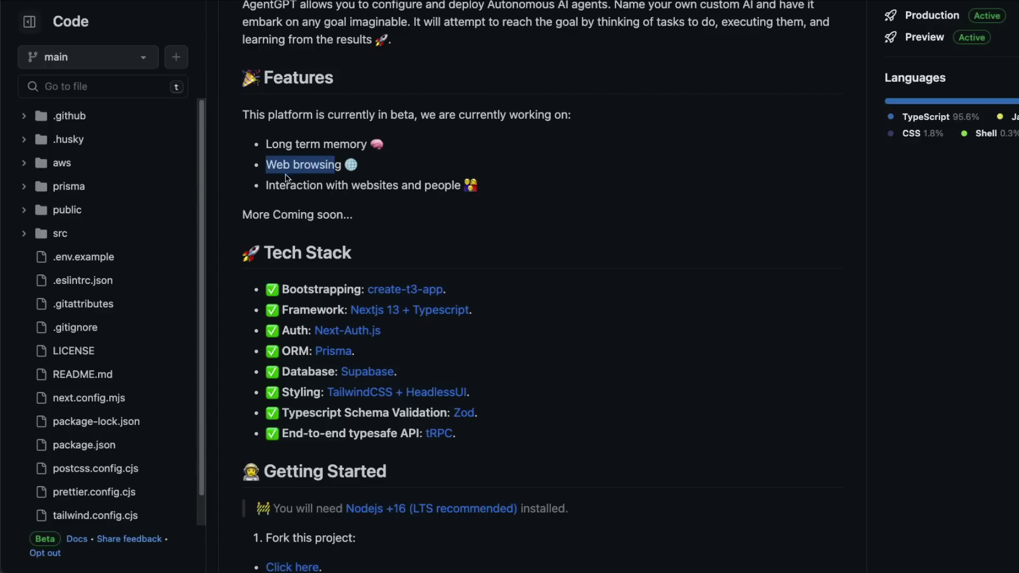
{"action": "left_click_drag", "start_coordinate": [266, 182], "coordinate": [452, 181]}
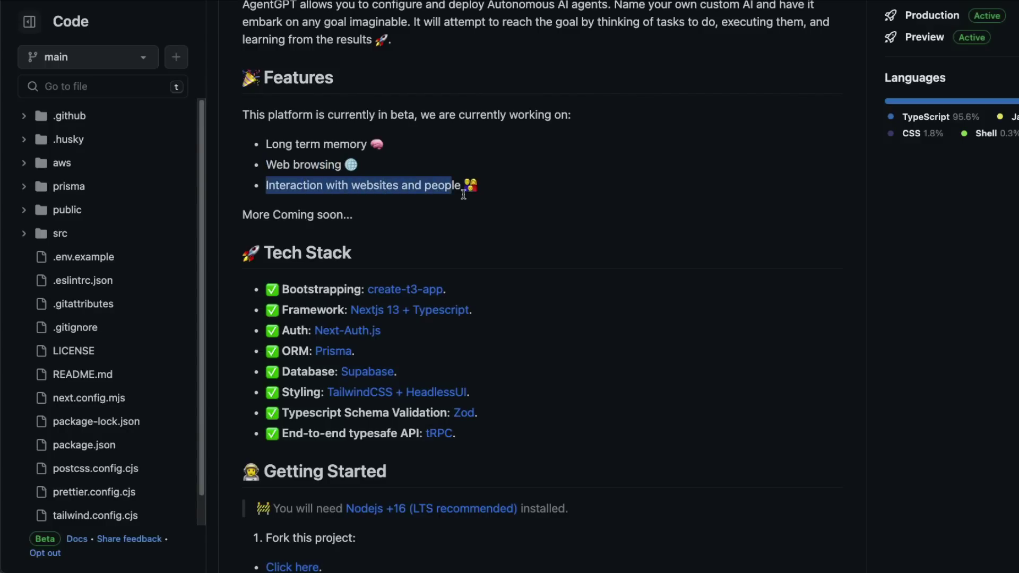
{"action": "left_click", "coordinate": [530, 241]}
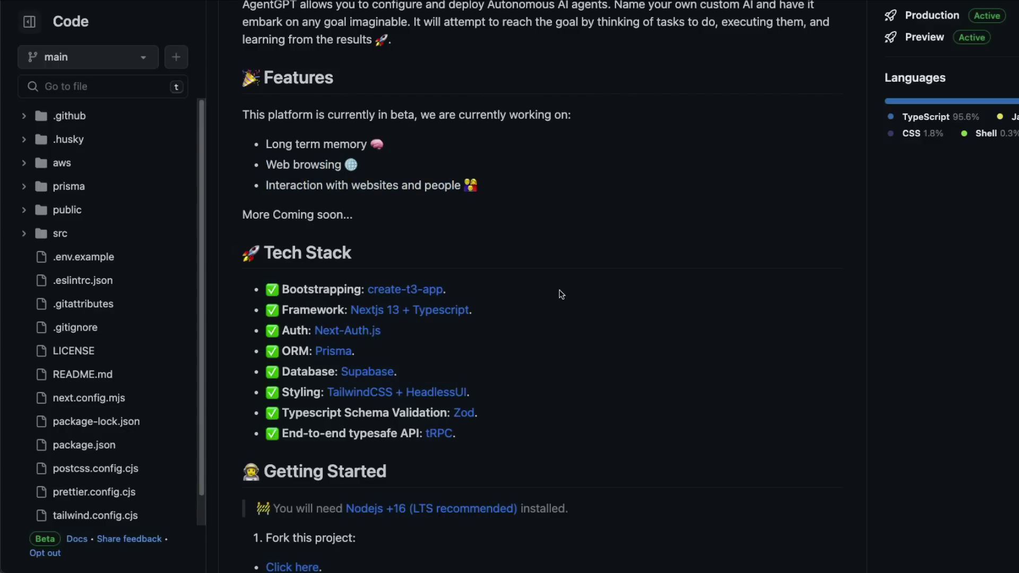
Review the setup steps, highlighting the git clone command, then scroll back up.
{"action": "scroll", "coordinate": [561, 295], "scroll_direction": "down", "scroll_amount": 5}
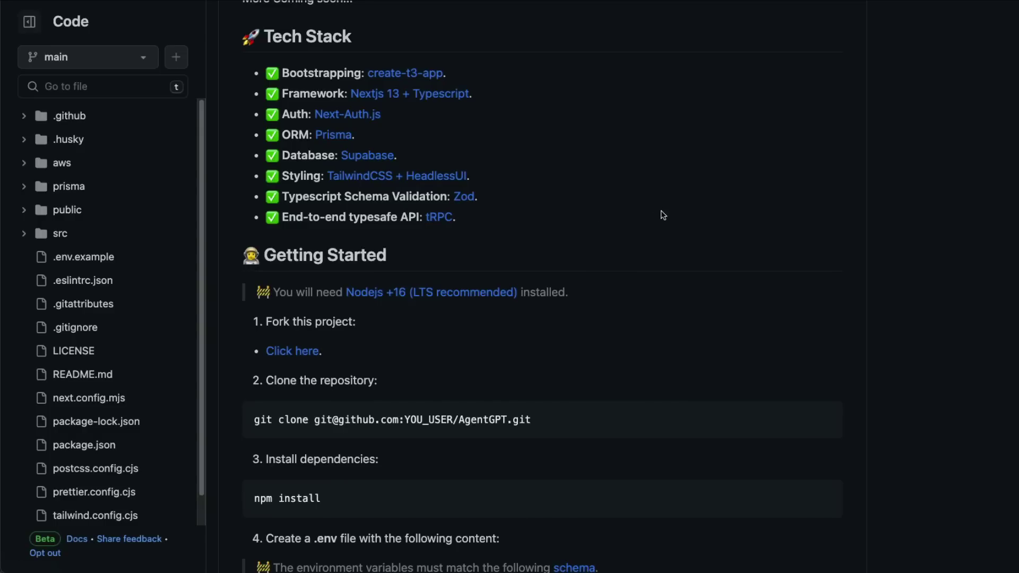
{"action": "scroll", "coordinate": [667, 261], "scroll_direction": "down", "scroll_amount": 5}
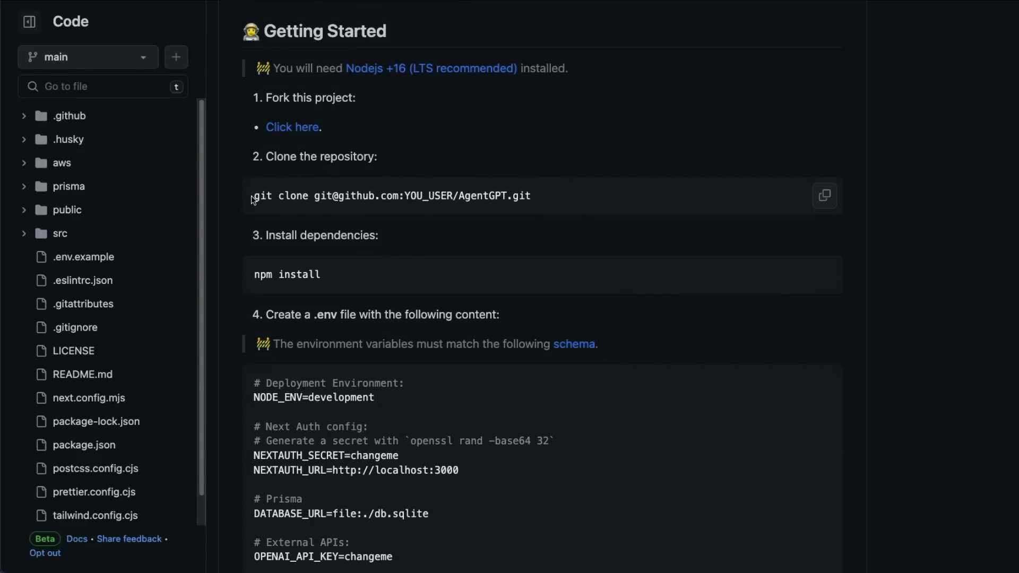
{"action": "left_click_drag", "start_coordinate": [253, 200], "coordinate": [568, 198]}
{"action": "left_click", "coordinate": [567, 198]}
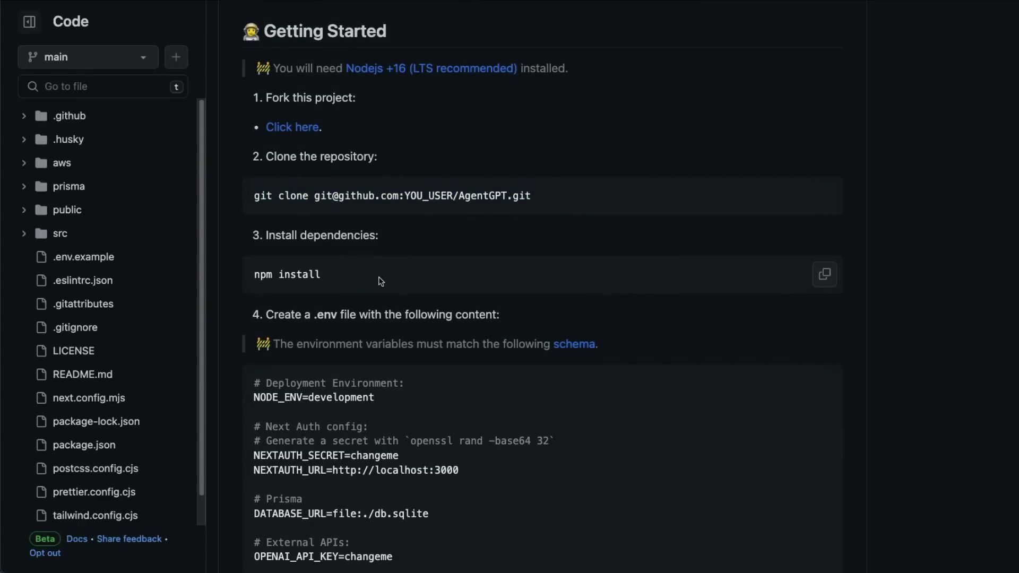
{"action": "scroll", "coordinate": [423, 281], "scroll_direction": "down", "scroll_amount": 4}
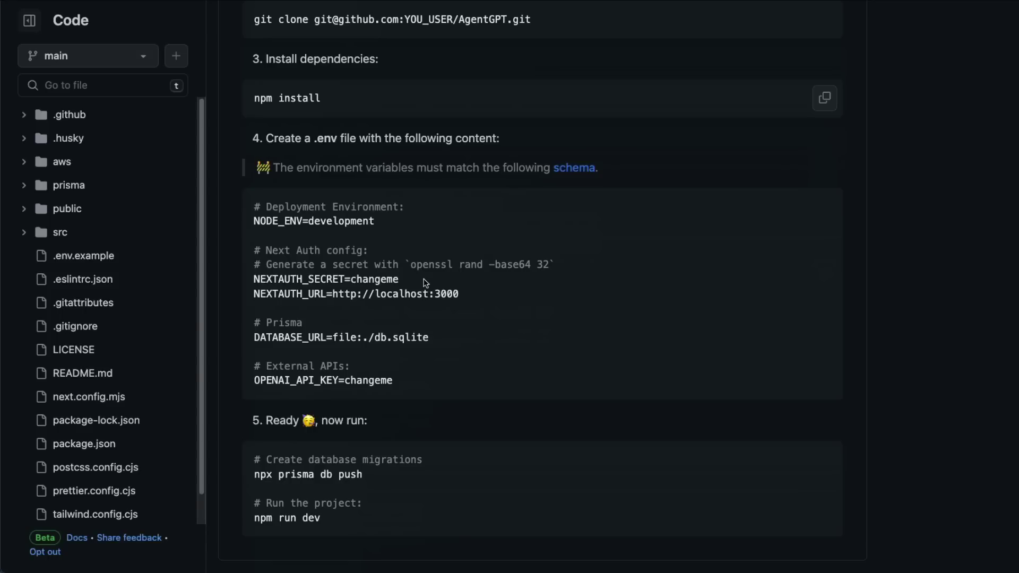
{"action": "scroll", "coordinate": [426, 283], "scroll_direction": "up", "scroll_amount": 9}
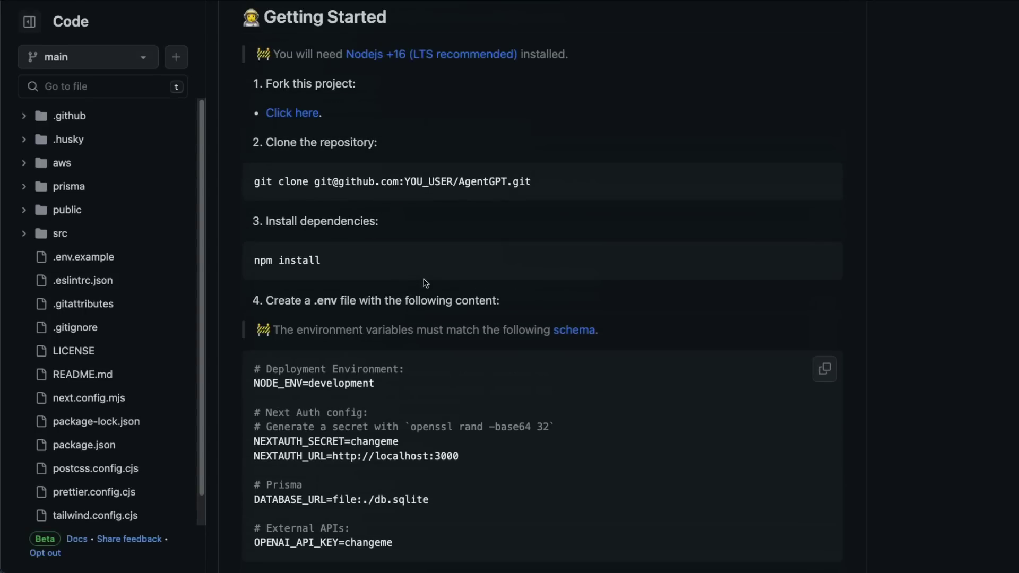
{"action": "scroll", "coordinate": [426, 282], "scroll_direction": "up", "scroll_amount": 15}
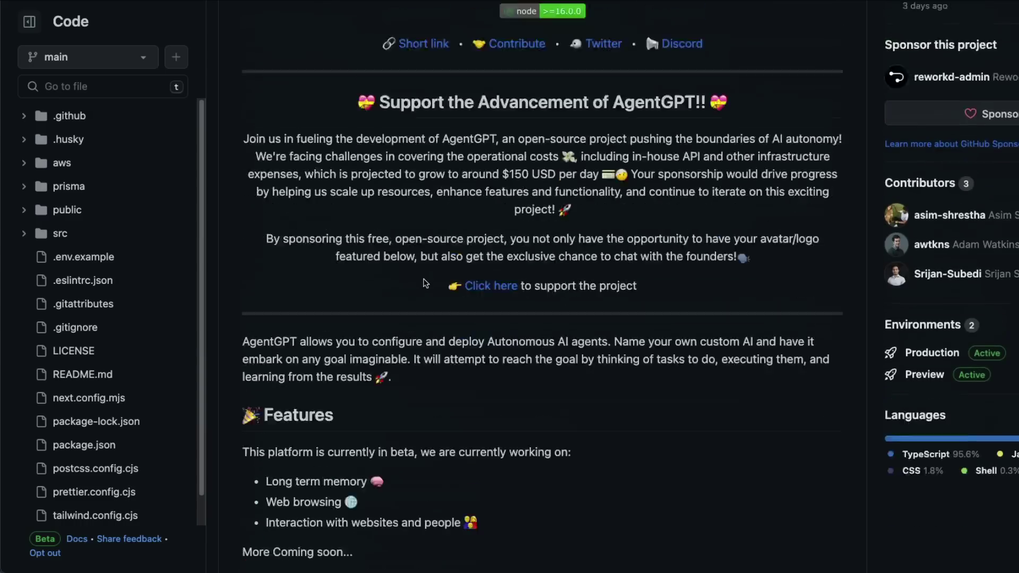
{"action": "scroll", "coordinate": [425, 283], "scroll_direction": "up", "scroll_amount": 7}
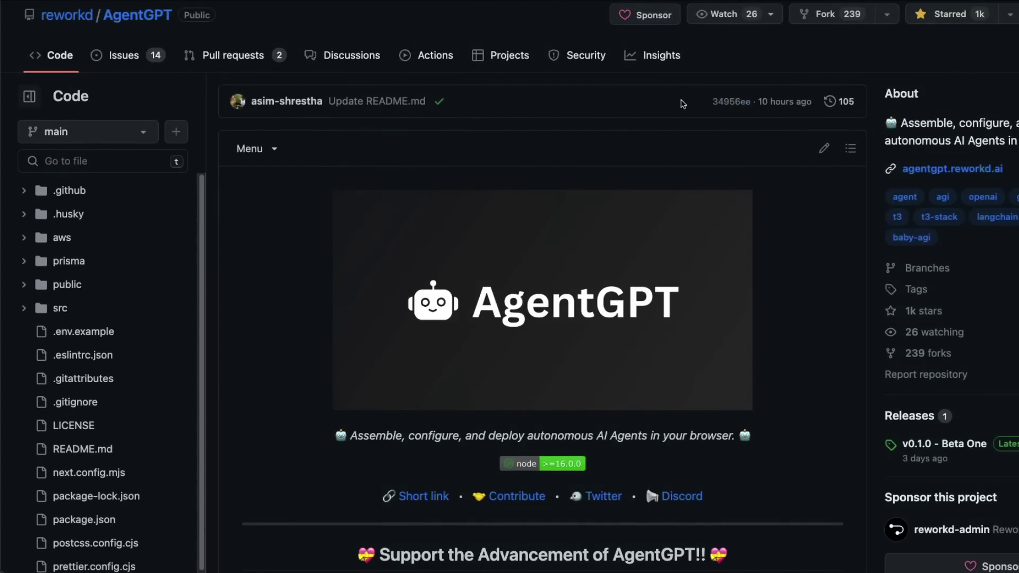
Open the latest commit's README.md diff and compare 'is projected' with the removed 'amount' on line 27.
{"action": "left_click", "coordinate": [743, 102]}
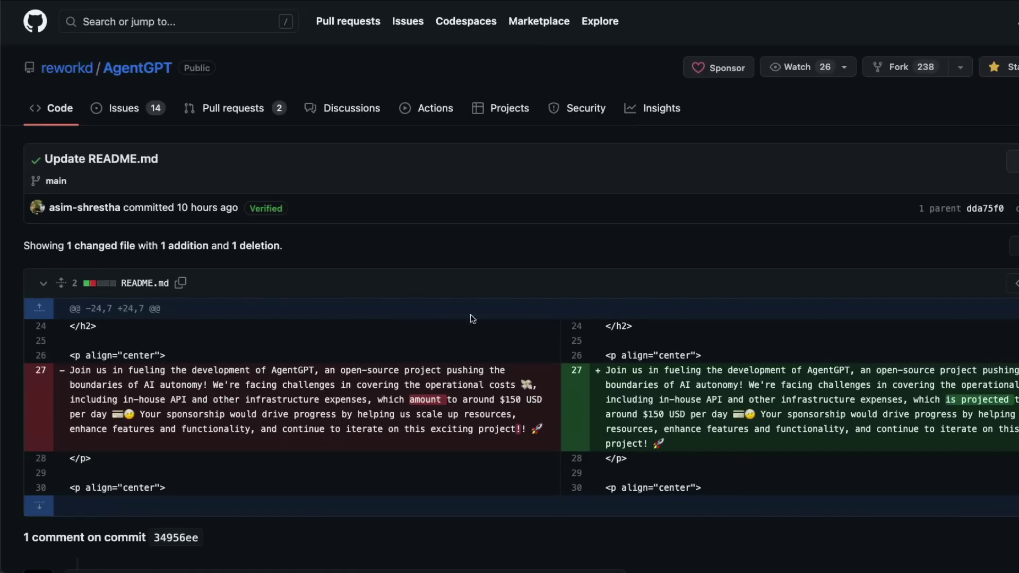
{"action": "left_click_drag", "start_coordinate": [946, 399], "coordinate": [1012, 399]}
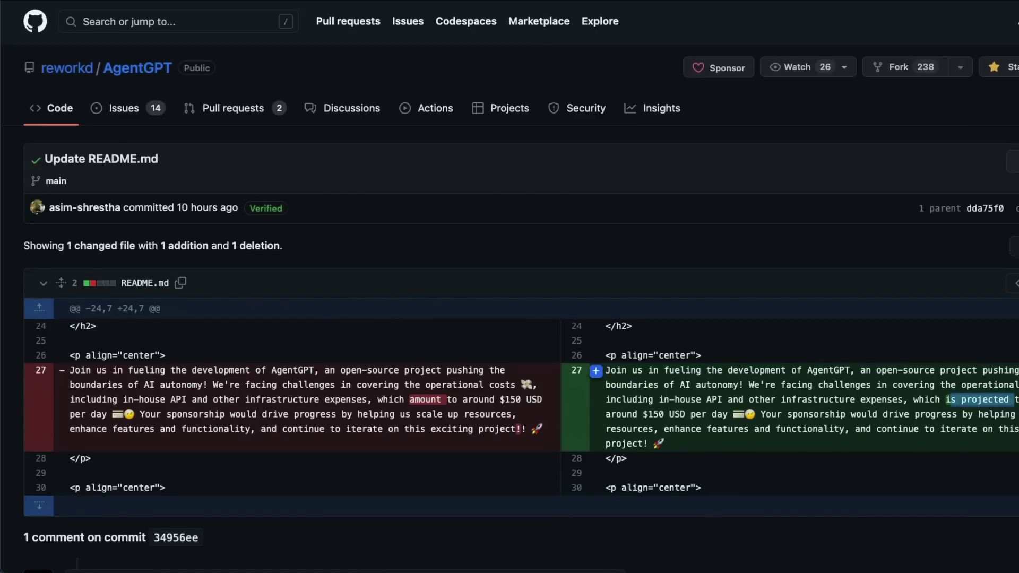
{"action": "left_click", "coordinate": [1013, 399]}
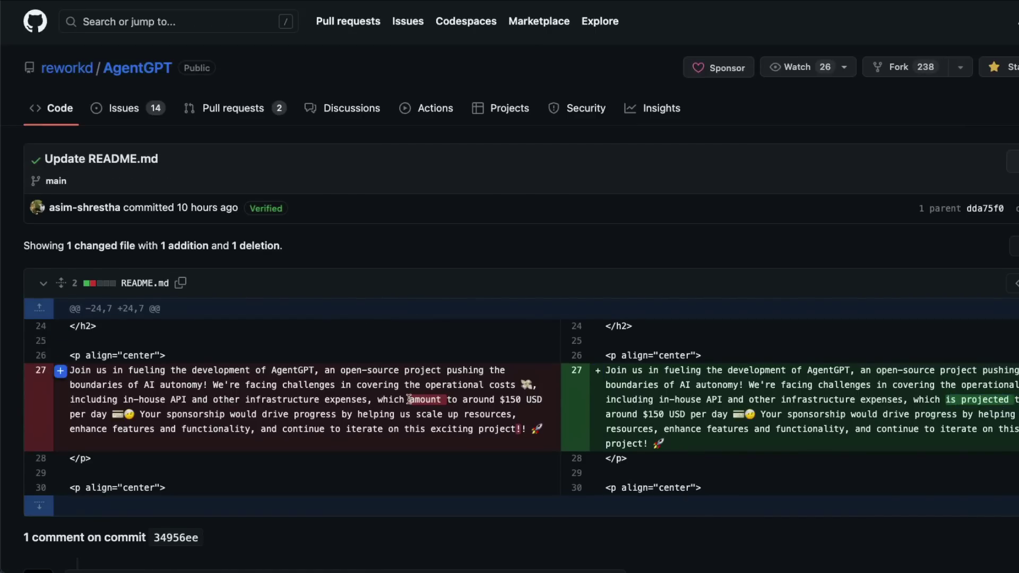
{"action": "left_click_drag", "start_coordinate": [409, 399], "coordinate": [449, 400]}
{"action": "left_click", "coordinate": [449, 400]}
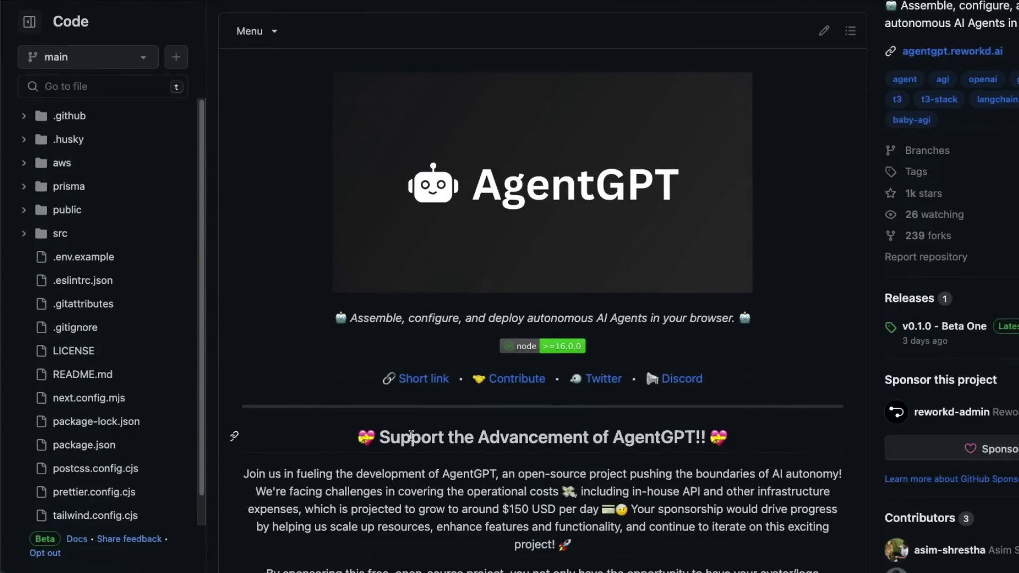
{"action": "scroll", "coordinate": [411, 435], "scroll_direction": "down", "scroll_amount": 3}
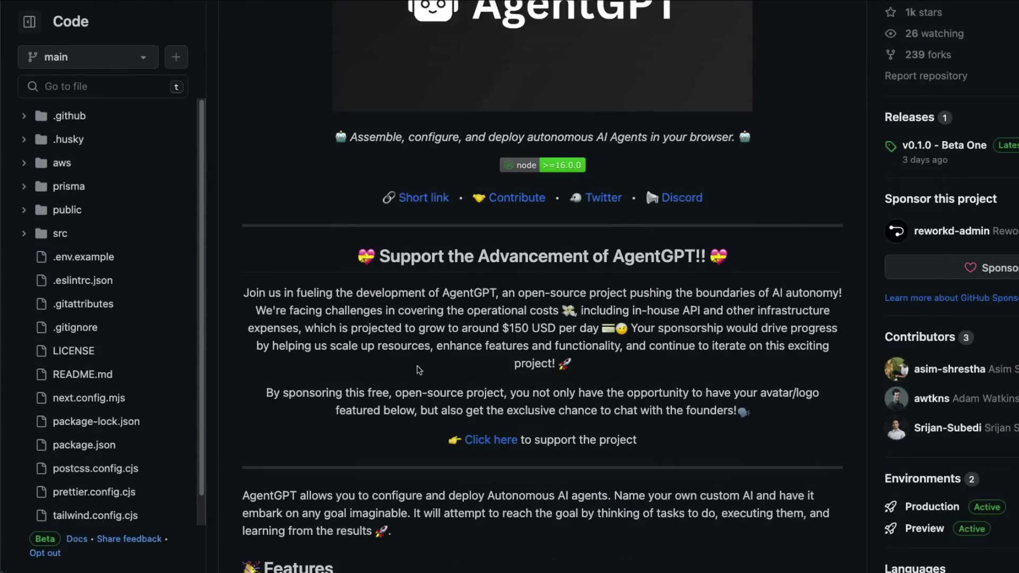
{"action": "scroll", "coordinate": [525, 291], "scroll_direction": "up", "scroll_amount": 1}
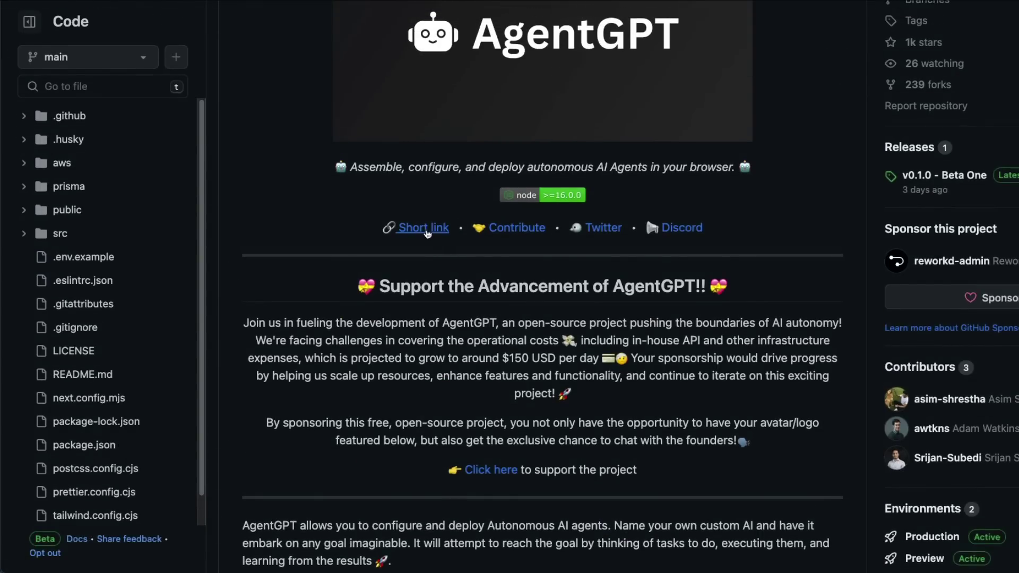
Open the web app from the README's short link, dismiss the API key prompt, and view the Welcome overview.
{"action": "left_click", "coordinate": [424, 228]}
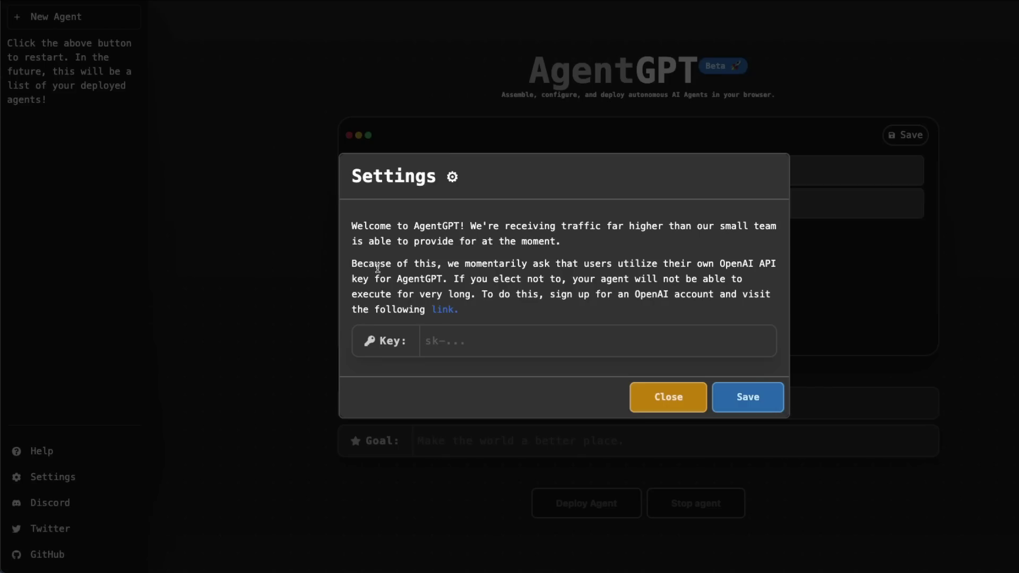
{"action": "left_click", "coordinate": [678, 393]}
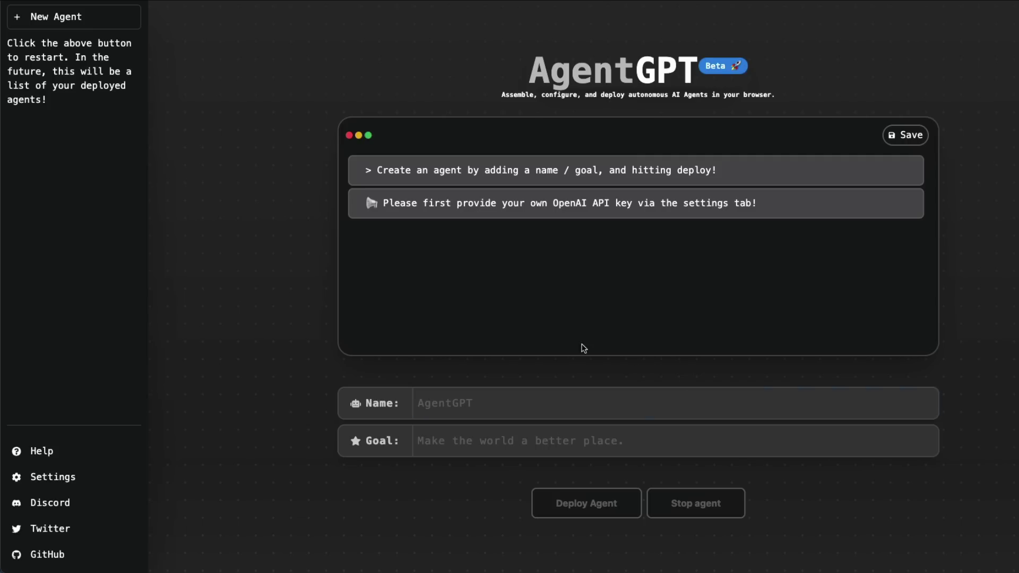
{"action": "left_click", "coordinate": [93, 448]}
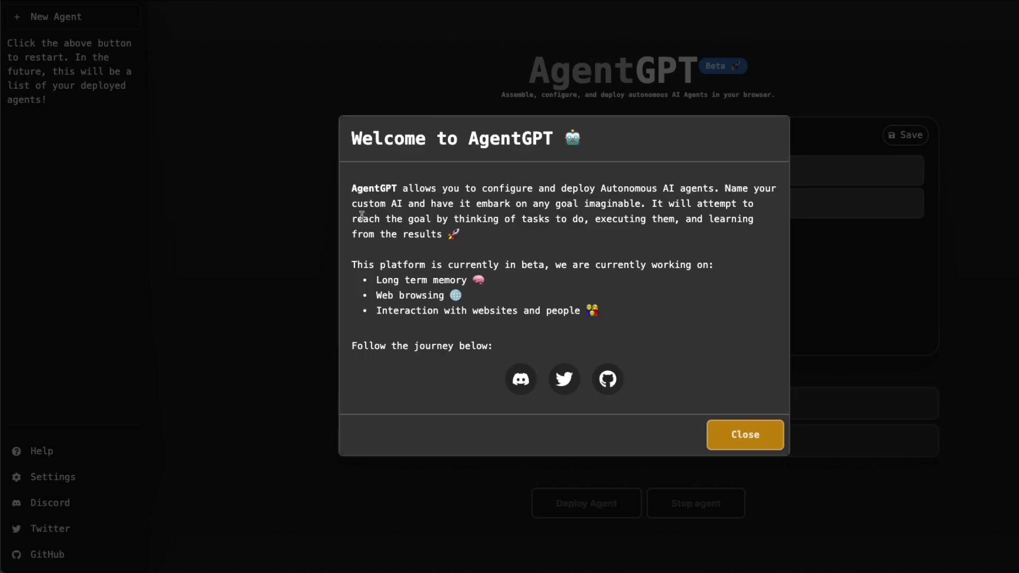
{"action": "left_click_drag", "start_coordinate": [354, 190], "coordinate": [459, 256]}
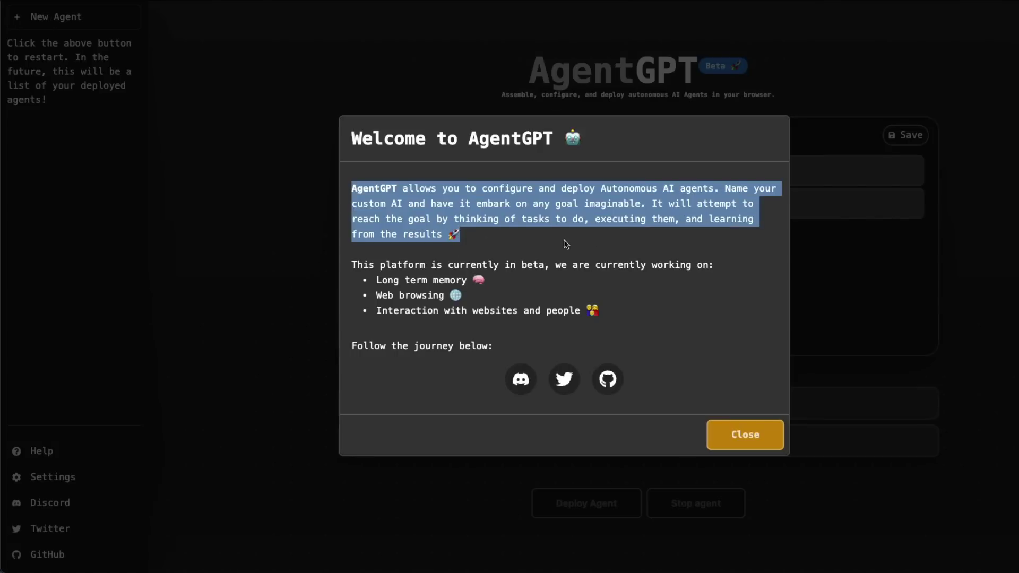